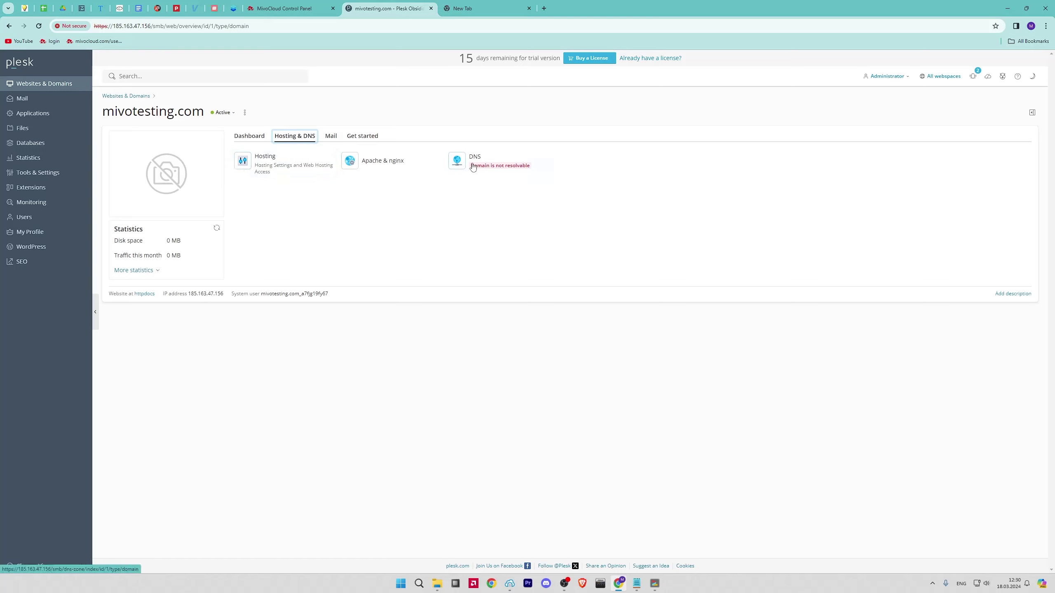
# Move from the domain's Mail and Get started options to the Applications page offering WordPress, Joomla and Drupal
pyautogui.click(335, 138)
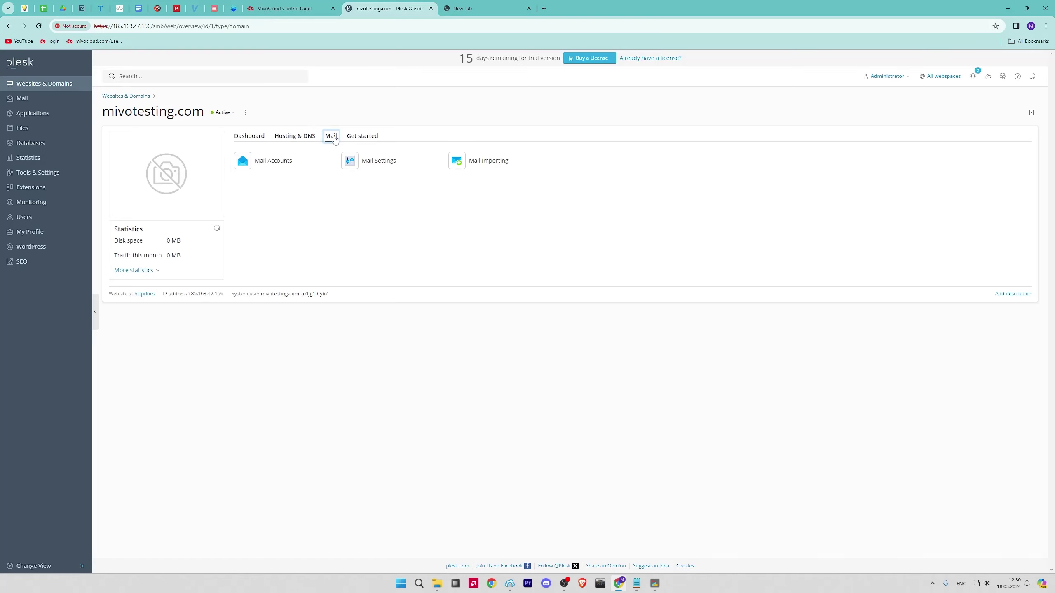
pyautogui.click(366, 140)
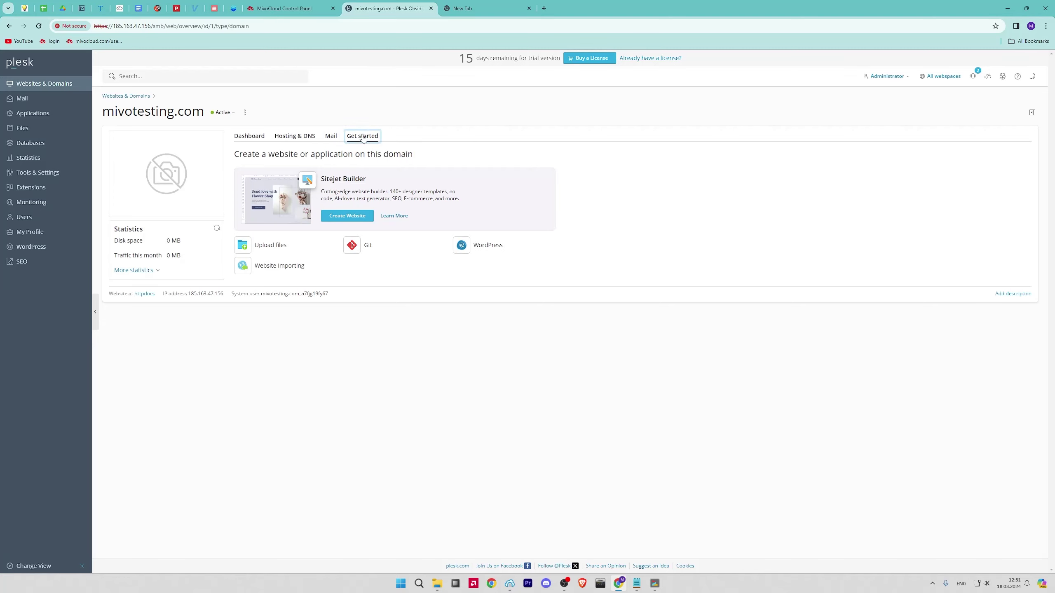
pyautogui.click(49, 99)
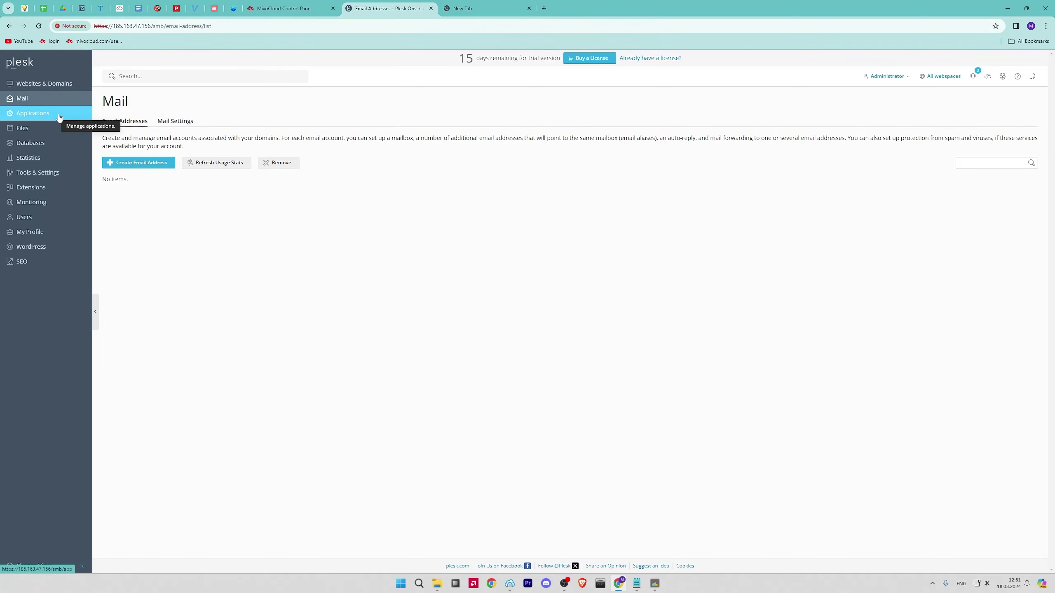
pyautogui.click(58, 116)
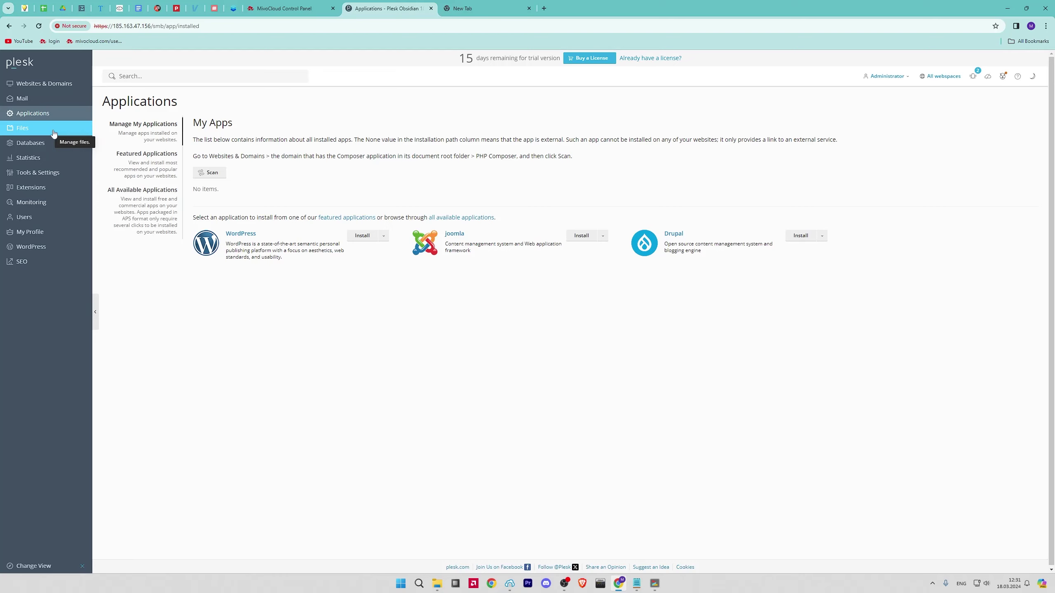
# Install WordPress with default settings, then view mivotesting.com's new 12-table database on the Databases page
pyautogui.click(362, 236)
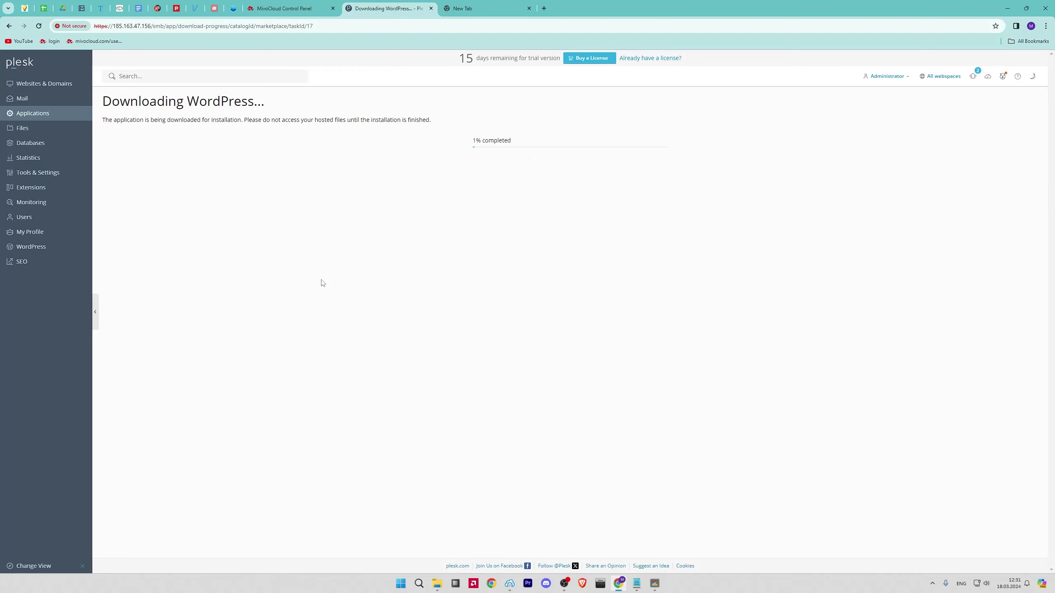
pyautogui.click(44, 134)
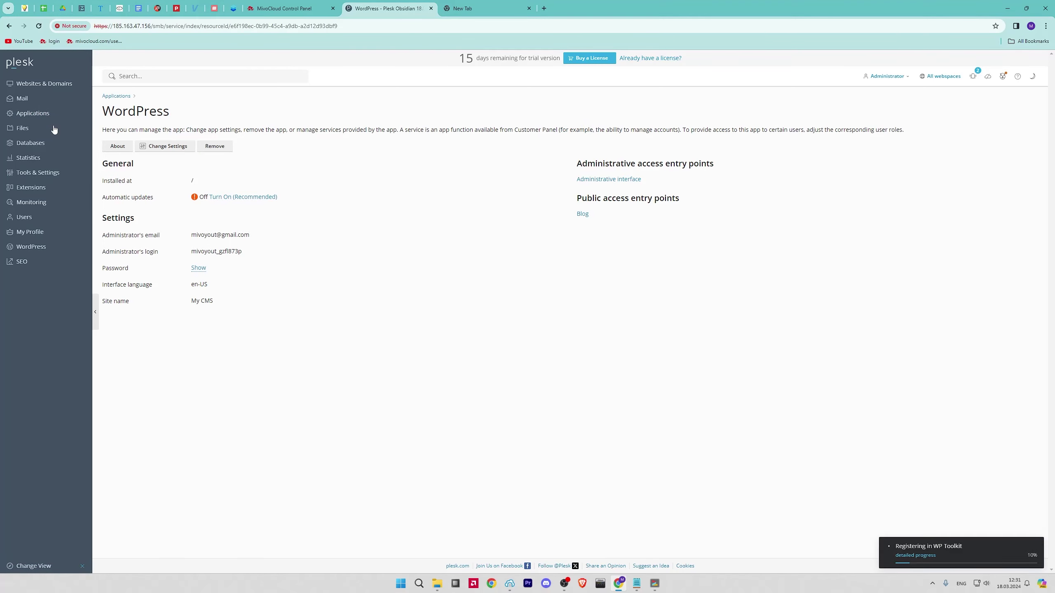
pyautogui.click(63, 143)
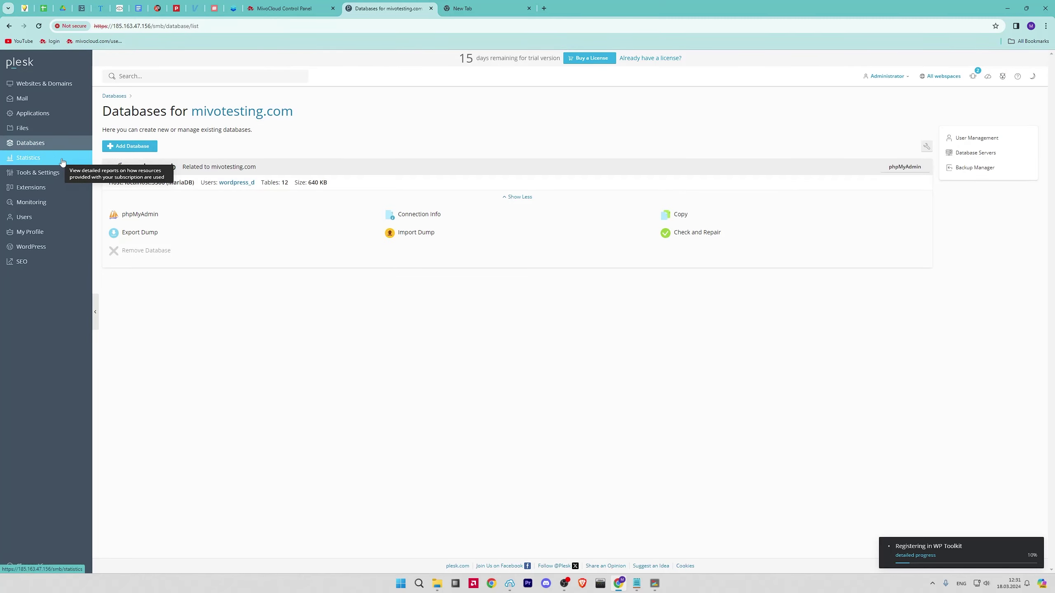
# Browse Statistics, Tools & Settings and Extensions, keeping the country Not specified, and end on Monitoring
pyautogui.click(63, 160)
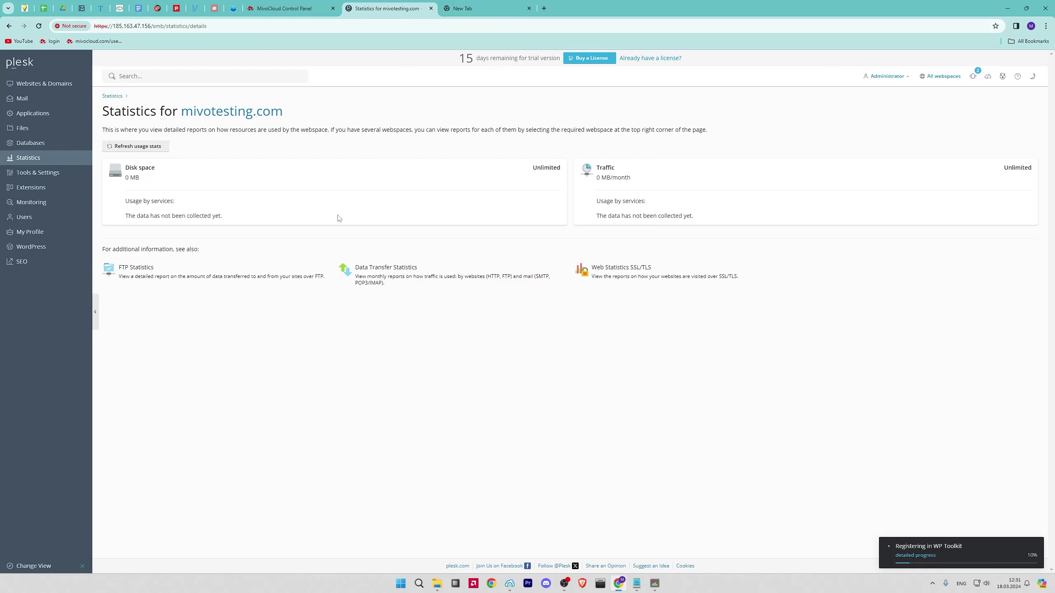
pyautogui.click(65, 175)
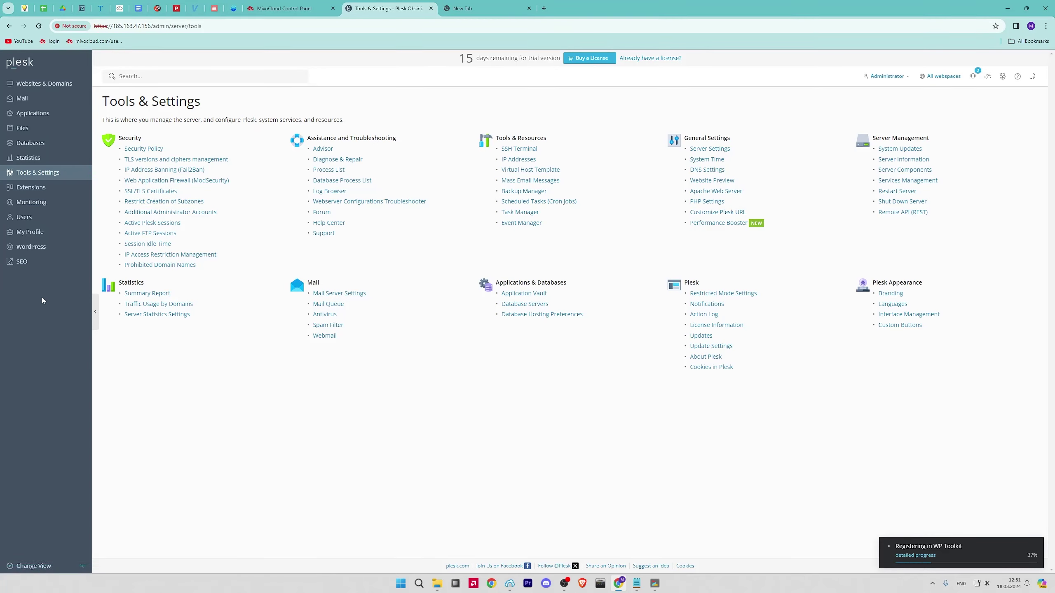
pyautogui.click(64, 192)
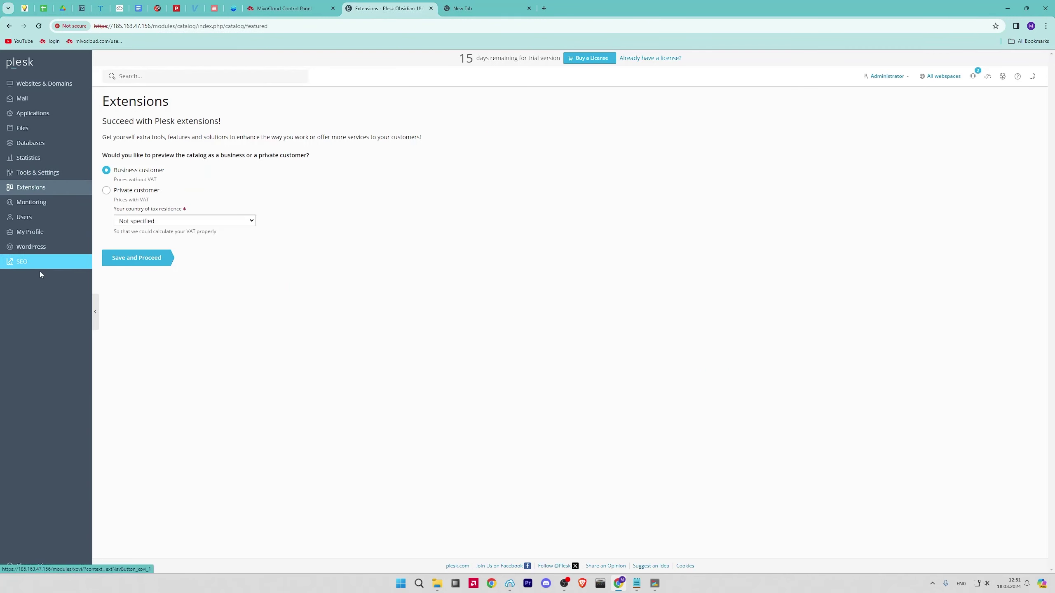
pyautogui.click(228, 222)
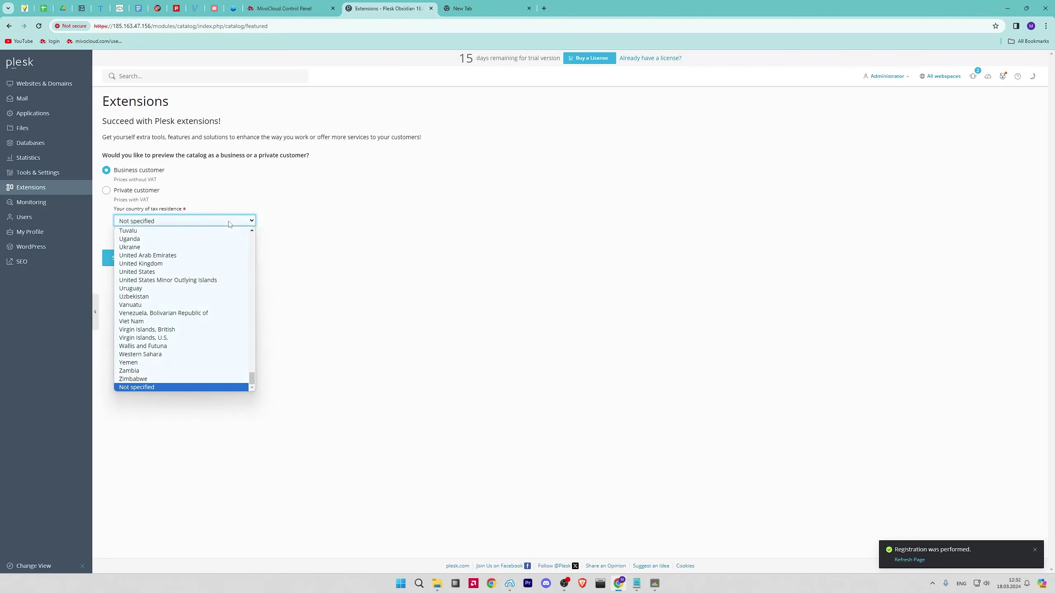
pyautogui.click(229, 222)
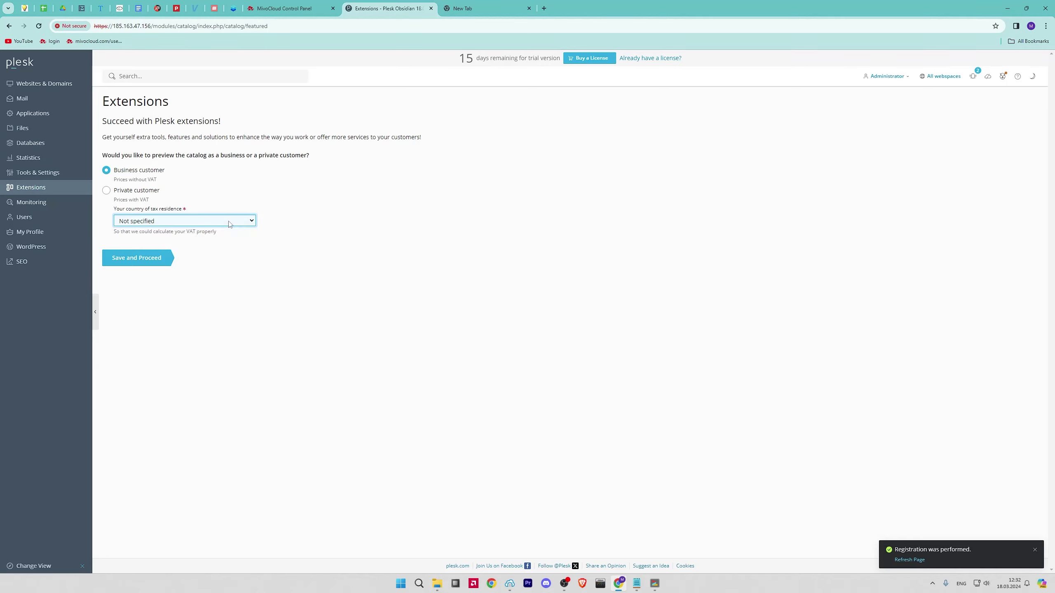
pyautogui.click(58, 205)
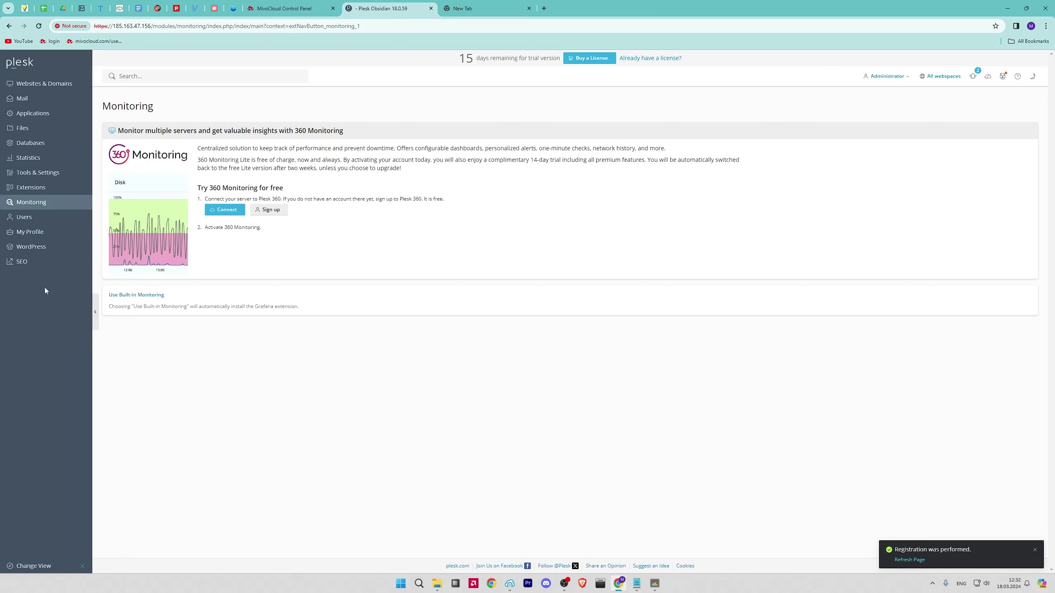
# Start a new user named MivoSecond with the Administrator role and access to all subscriptions
pyautogui.click(58, 221)
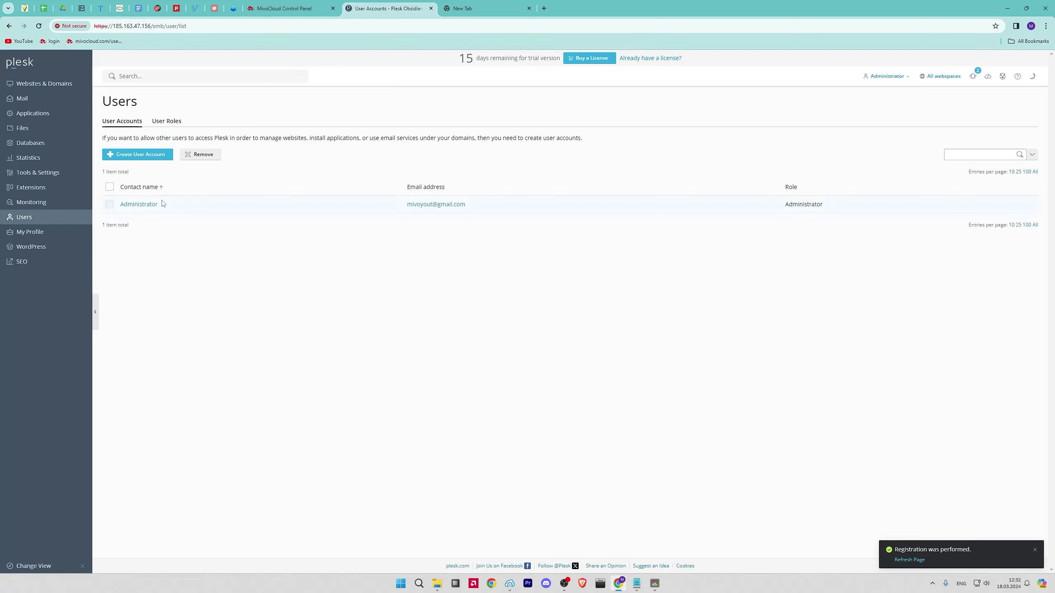
pyautogui.click(147, 154)
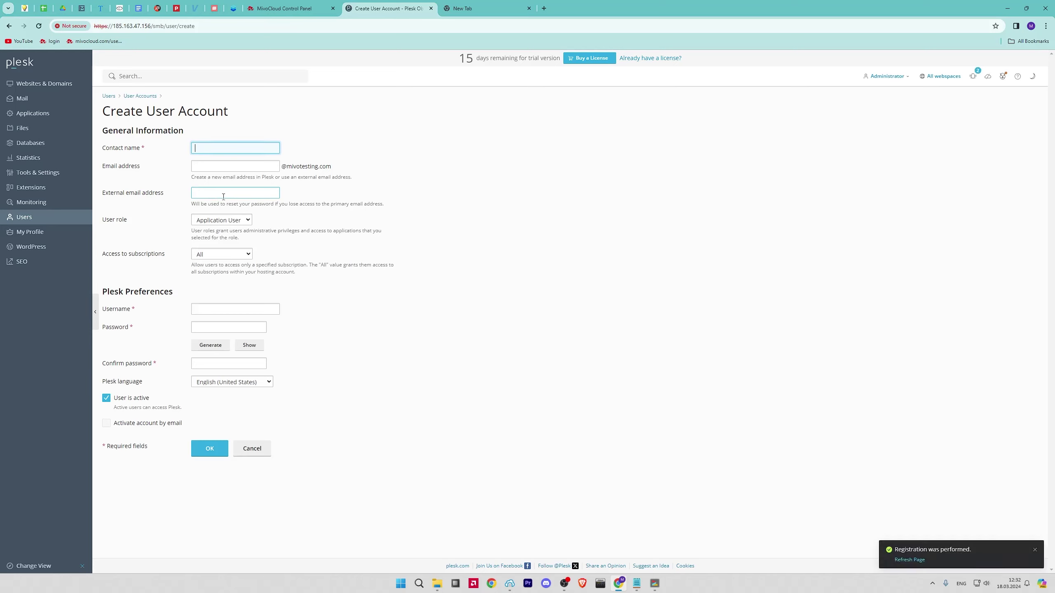
pyautogui.write('MivoSecond')
pyautogui.click(244, 219)
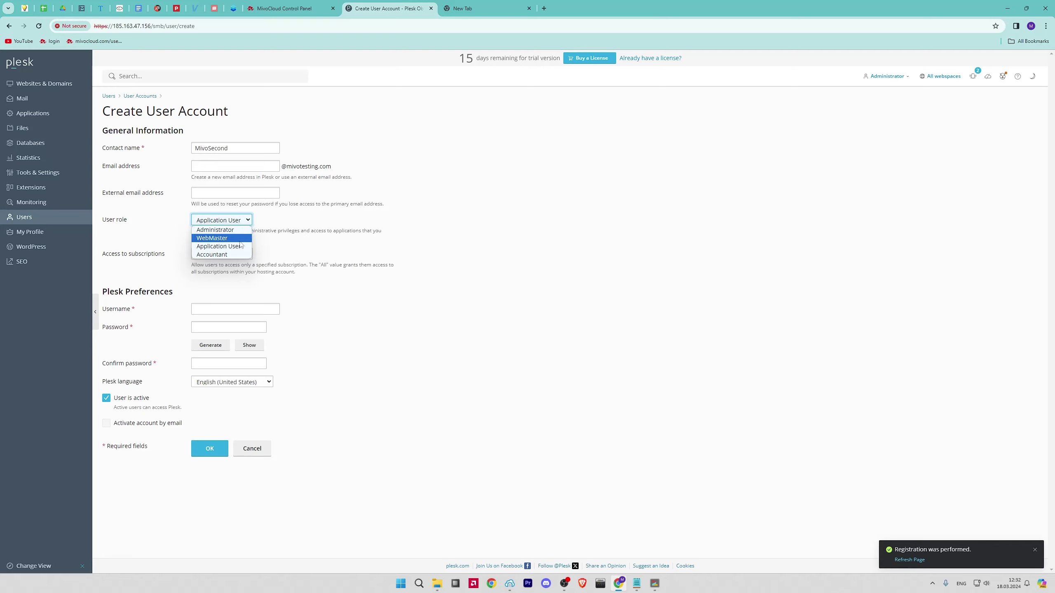
pyautogui.click(241, 230)
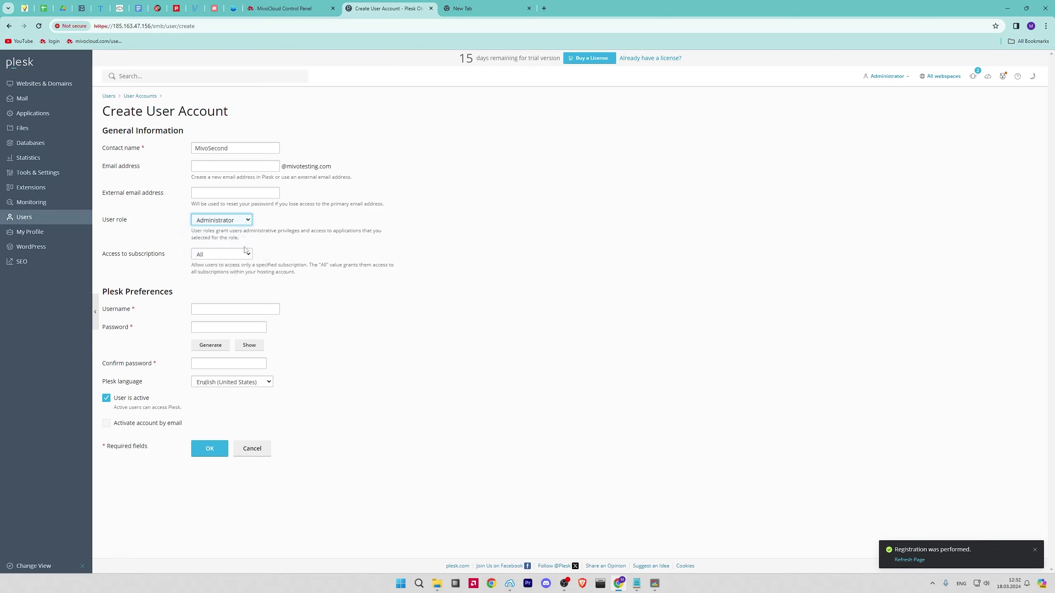
pyautogui.click(246, 253)
pyautogui.click(246, 254)
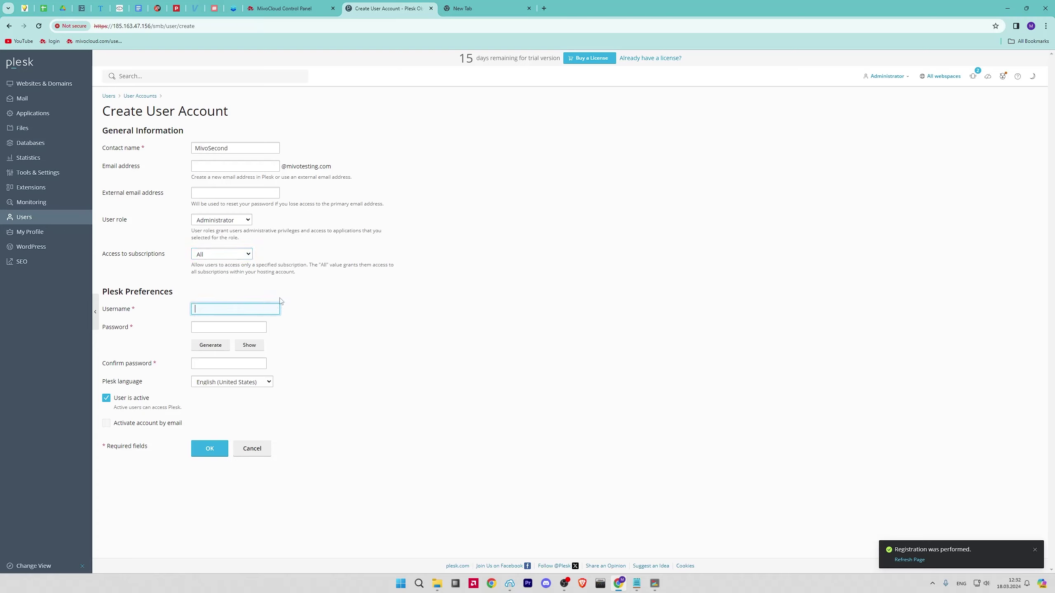
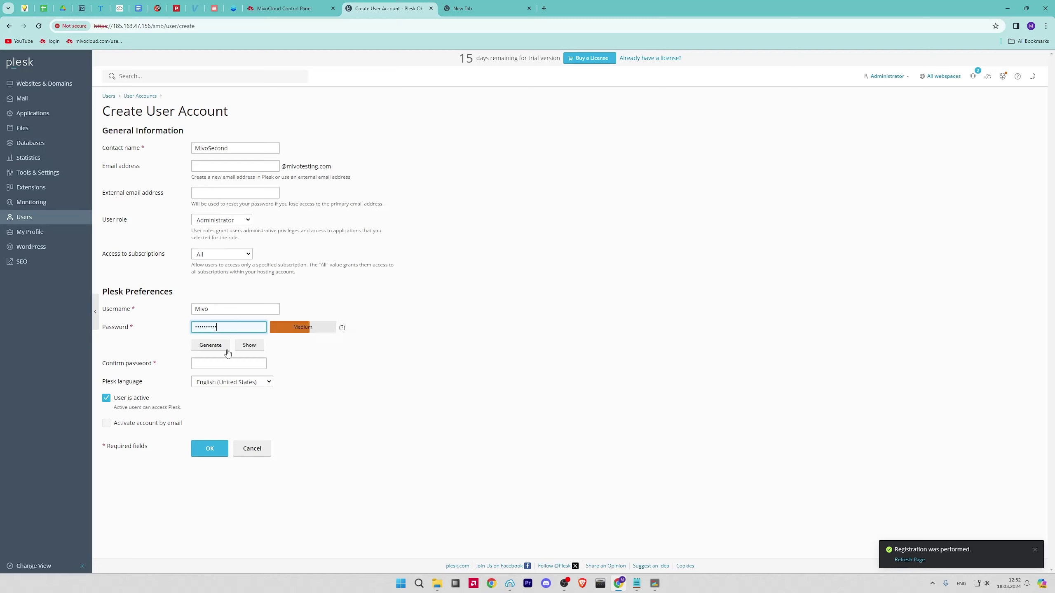
# Fill in the password and mivotesting.com email, generate a strong password, and submit the account
pyautogui.click(225, 367)
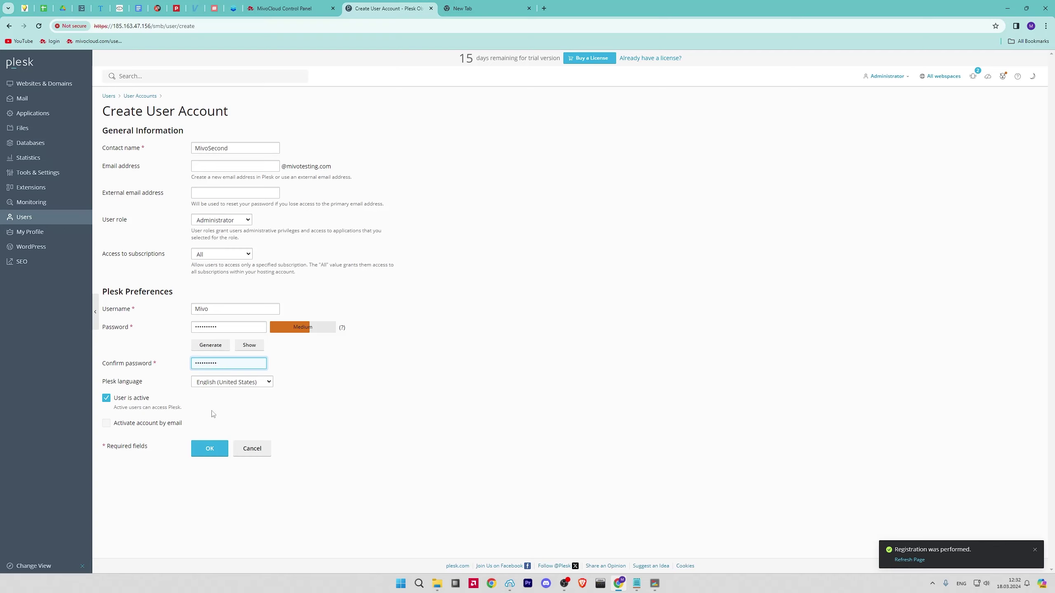
pyautogui.click(180, 425)
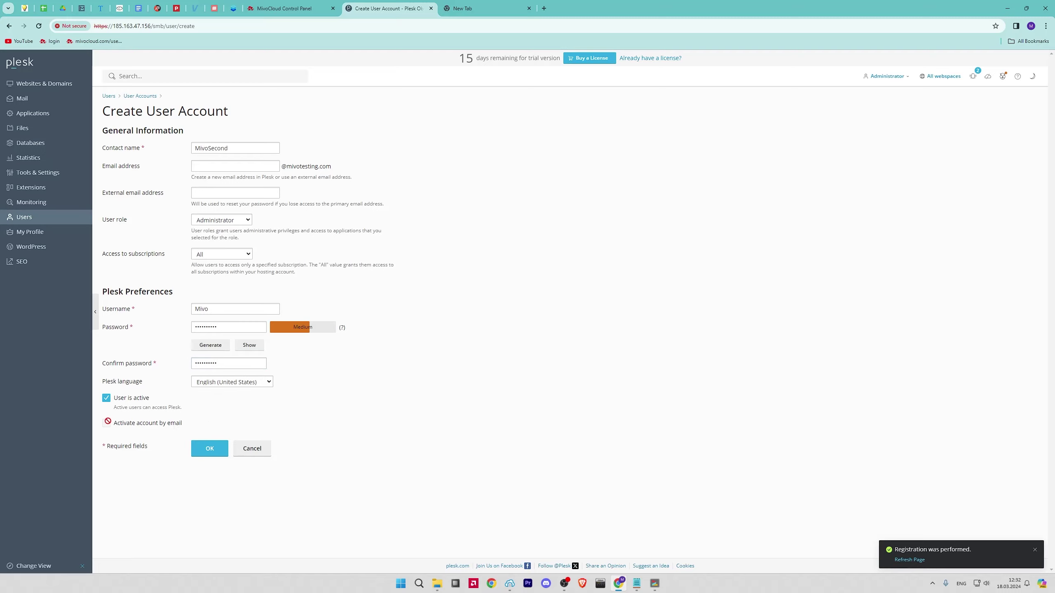
pyautogui.click(210, 449)
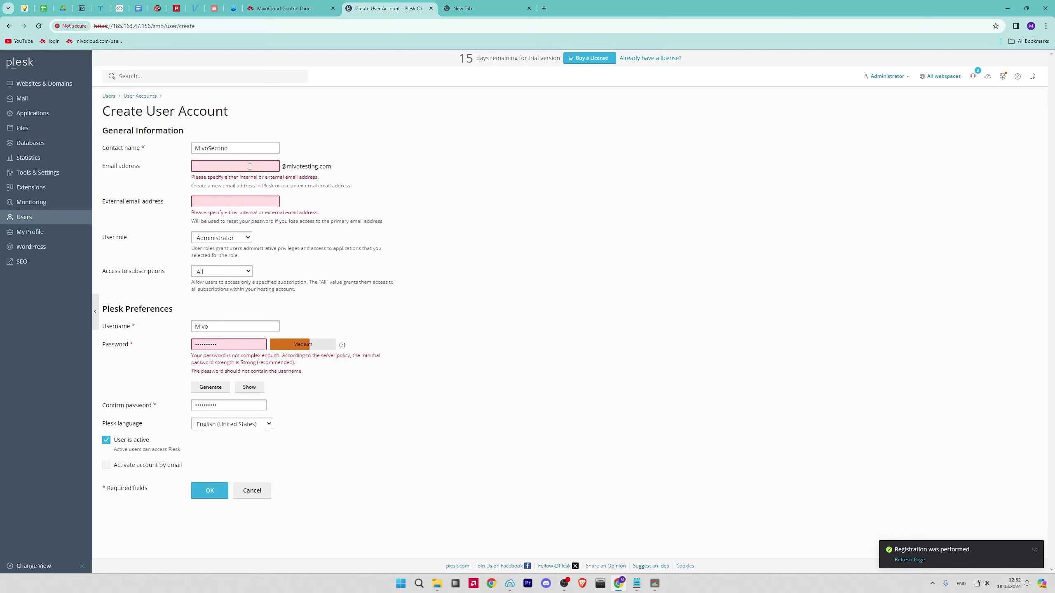
pyautogui.write('mivoSecond')
pyautogui.click(225, 387)
pyautogui.click(211, 491)
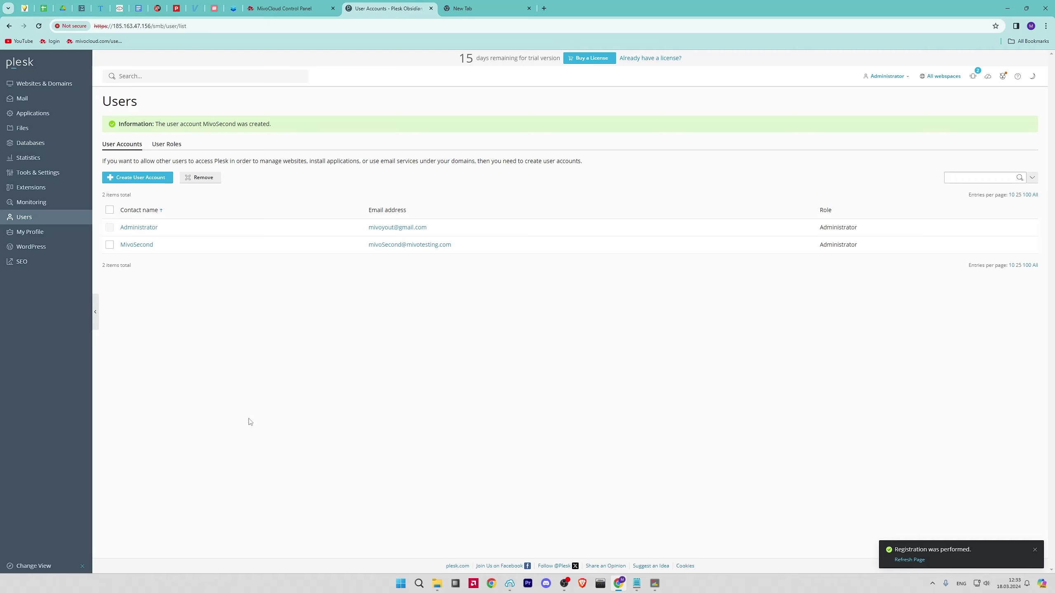
# Review the WordPress installations in WP Toolkit, then bring up the SEO Toolkit listing mivotesting.com
pyautogui.click(74, 245)
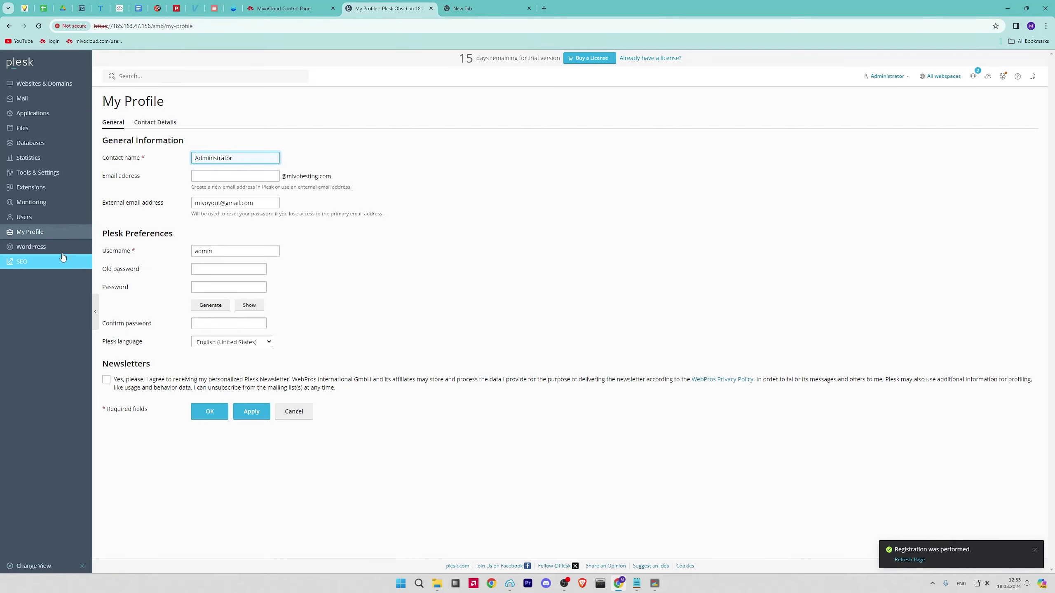
pyautogui.click(62, 251)
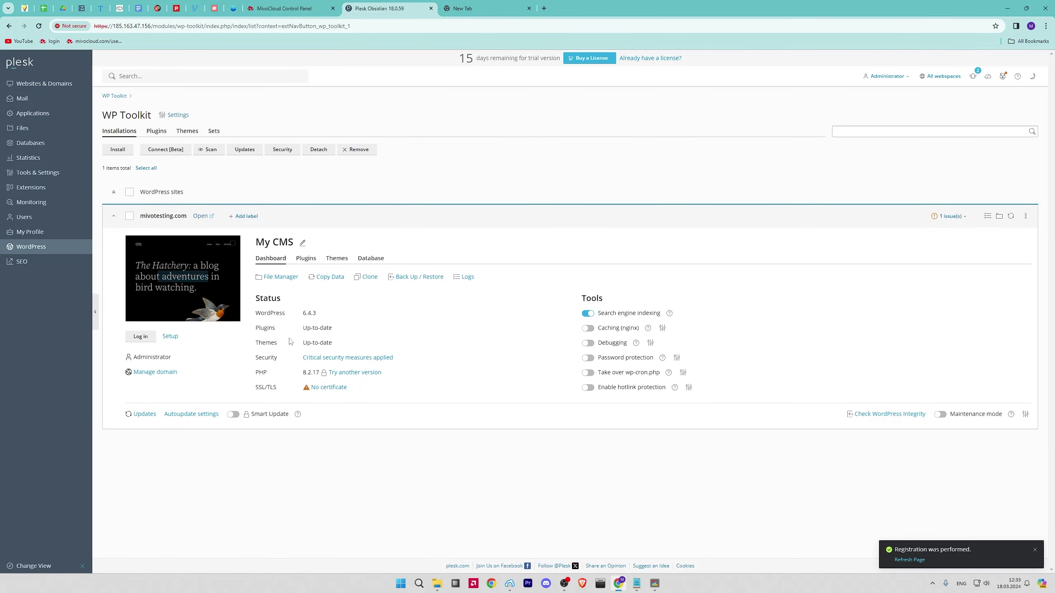
pyautogui.moveTo(179, 309)
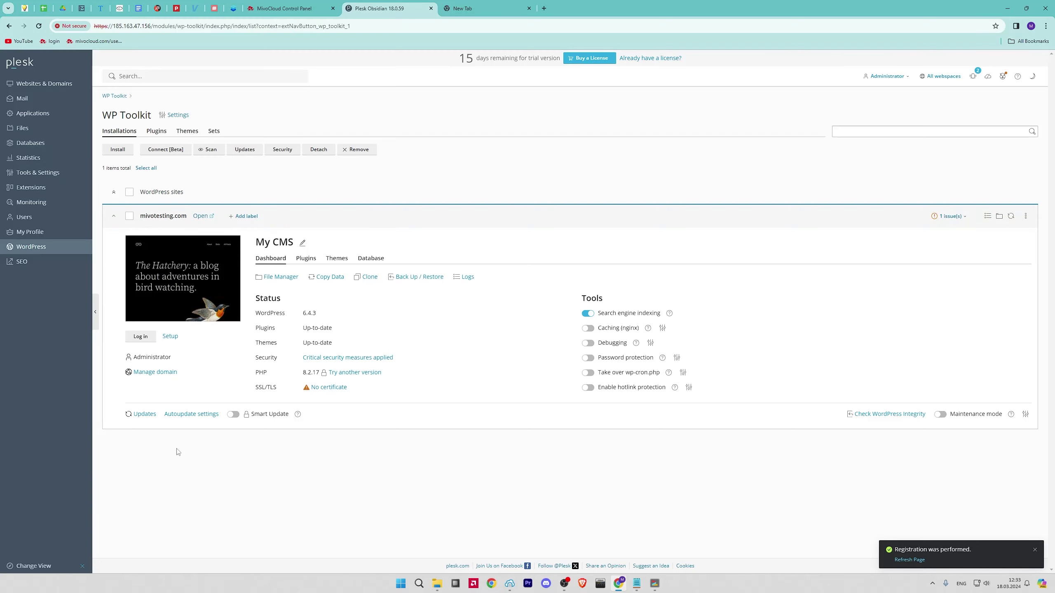
pyautogui.click(44, 266)
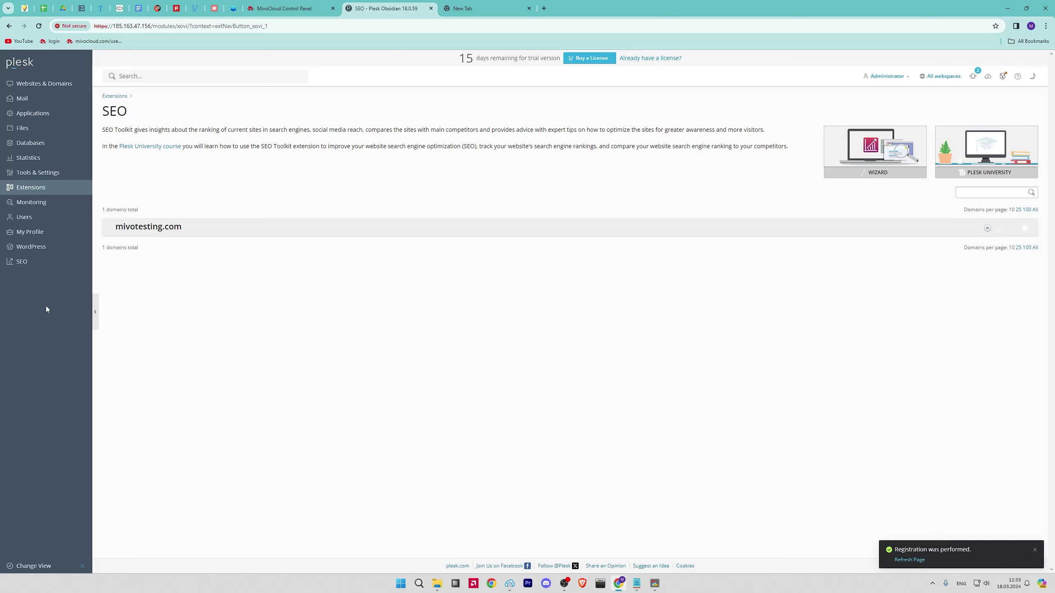
# Scroll through mivotesting.com's SEO overview, then go back to Websites & Domains
pyautogui.click(172, 232)
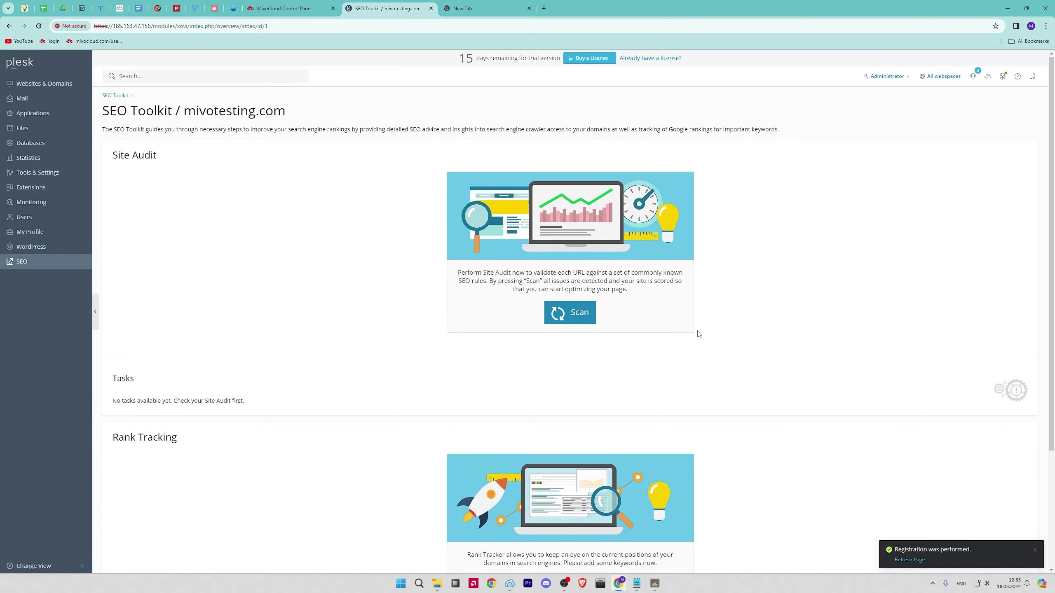
pyautogui.scroll(-3, 701, 335)
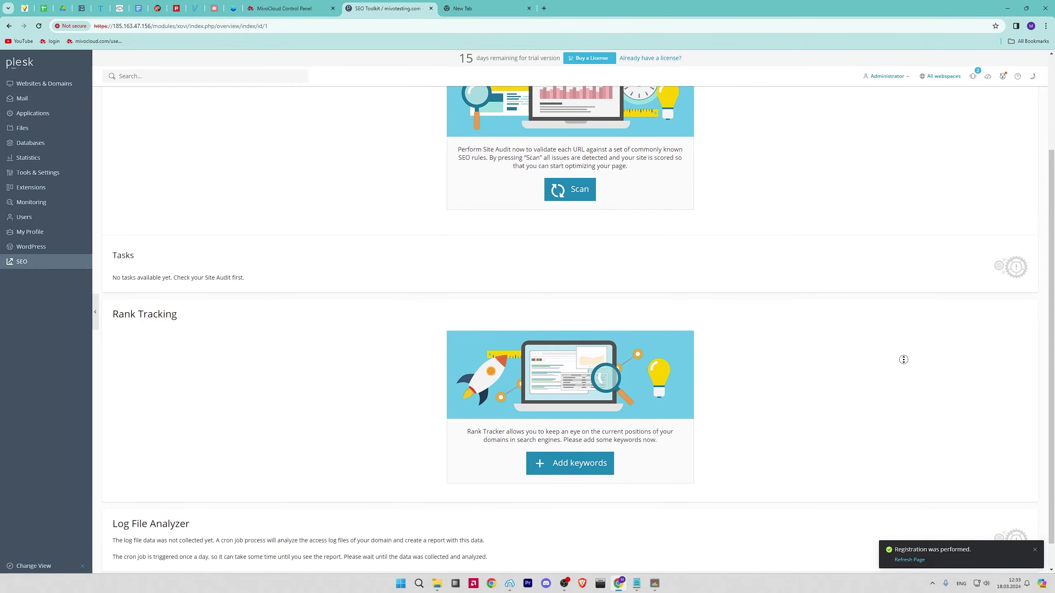
pyautogui.scroll(-1, 902, 359)
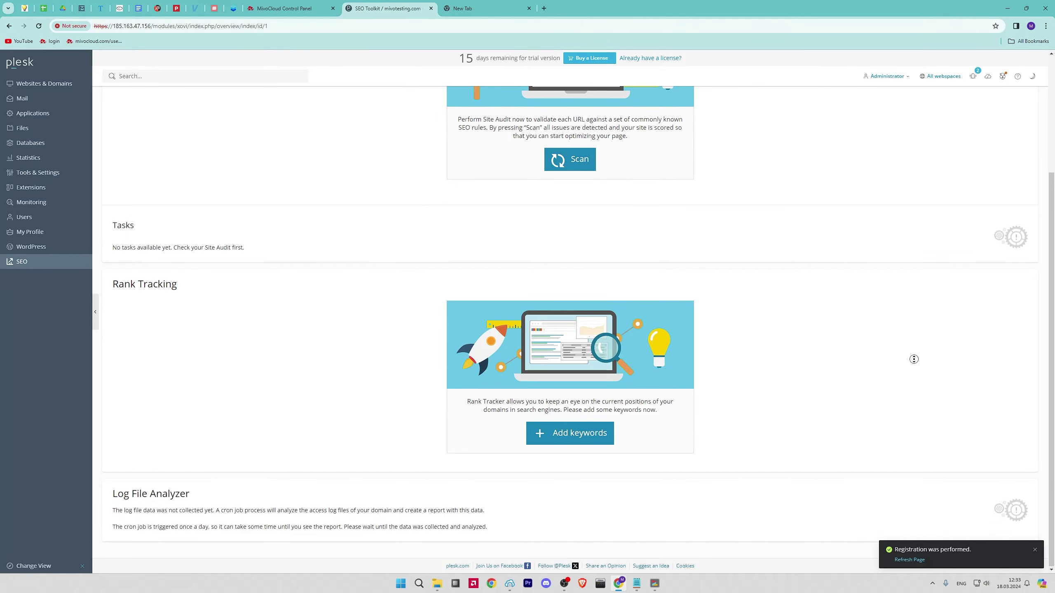
pyautogui.scroll(4, 912, 362)
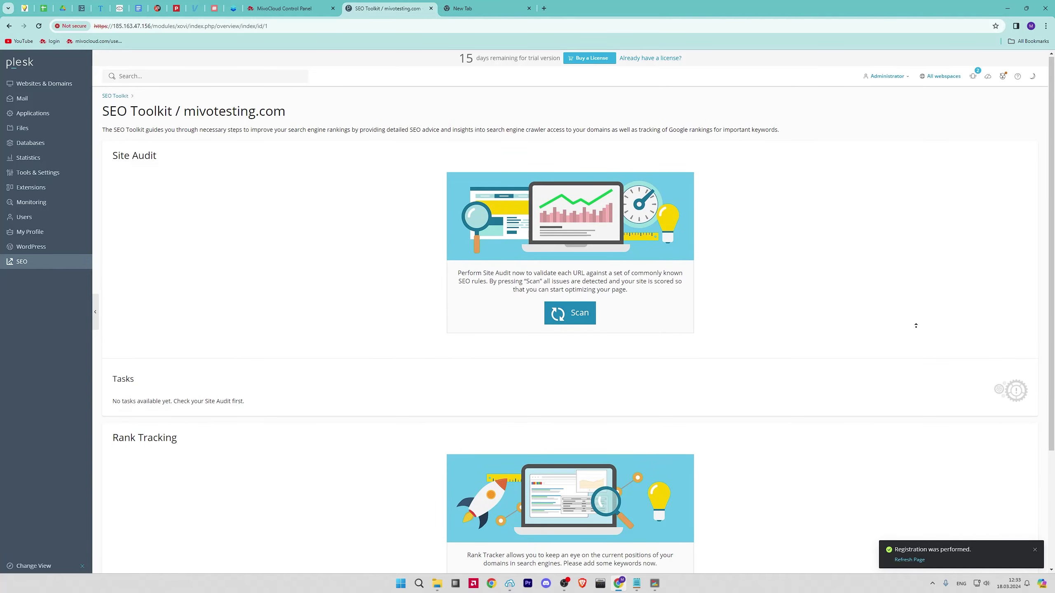
pyautogui.click(53, 88)
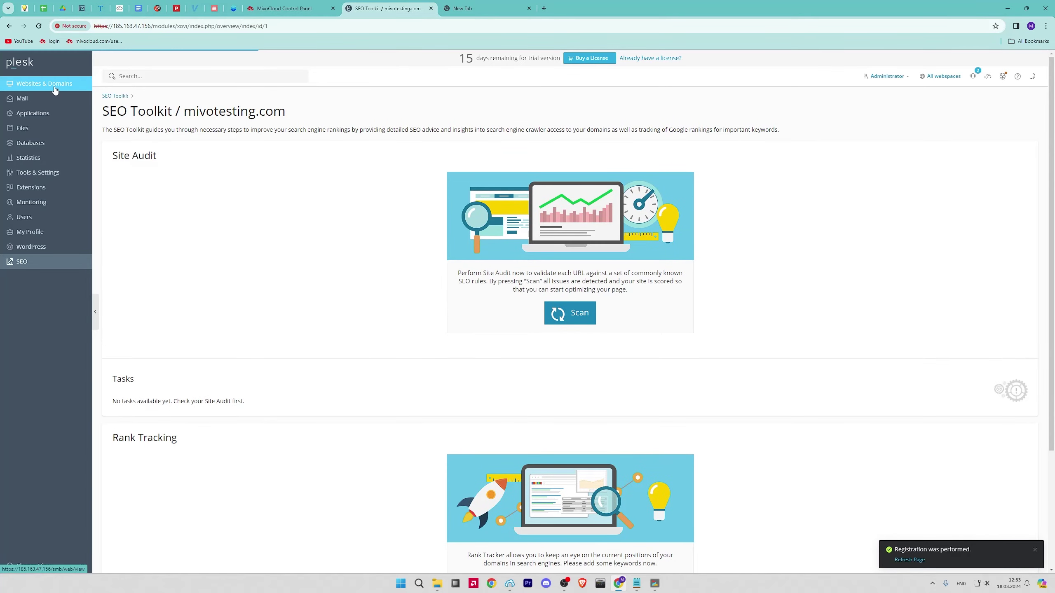